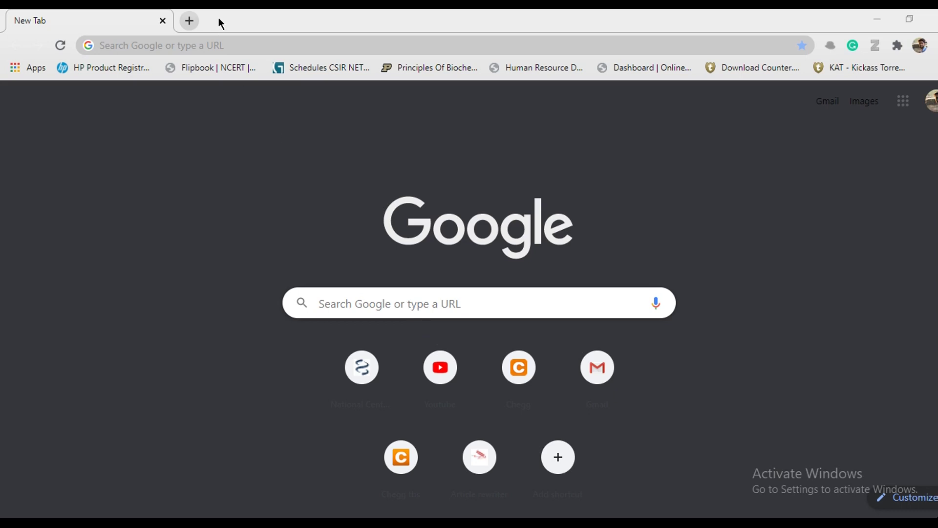
Step: Load the NCBI home page, ncbi.nlm.nih.gov, in the empty new tab
click(221, 41)
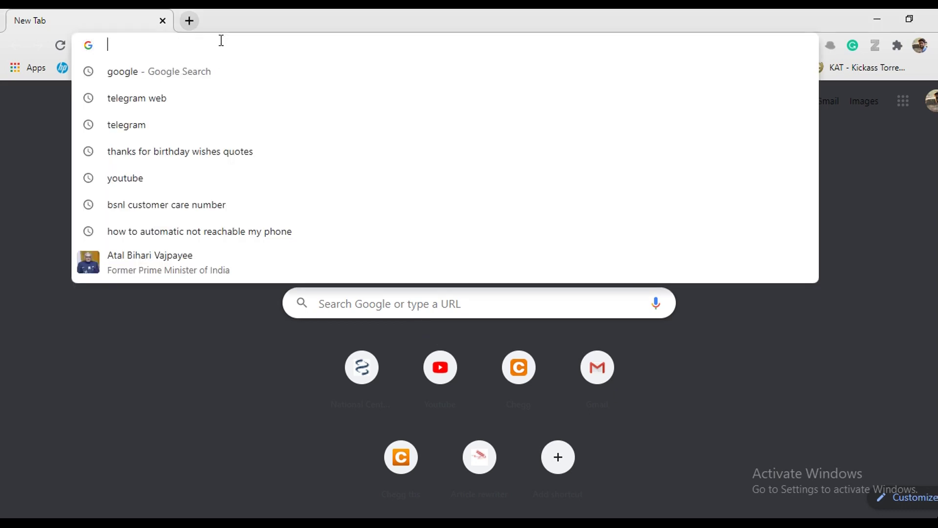
text(ncbi.nlm.nih.gov)
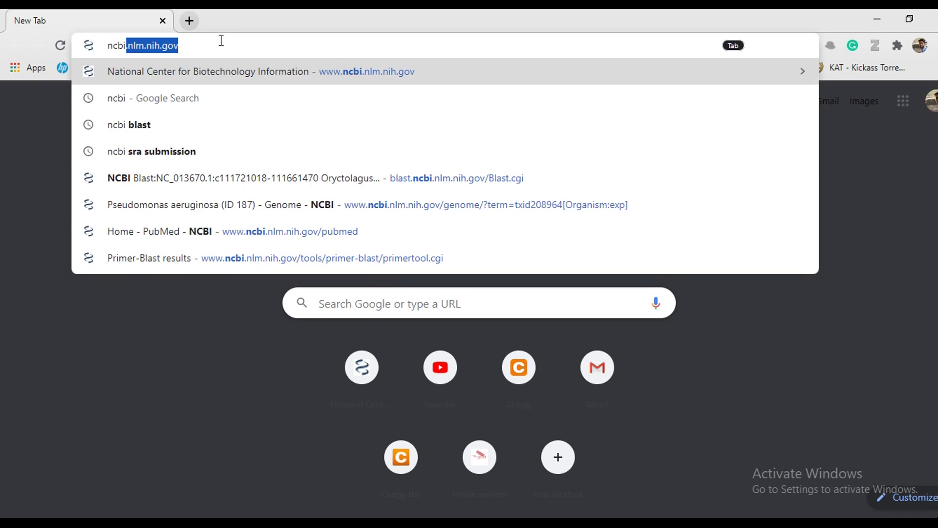
key(Return)
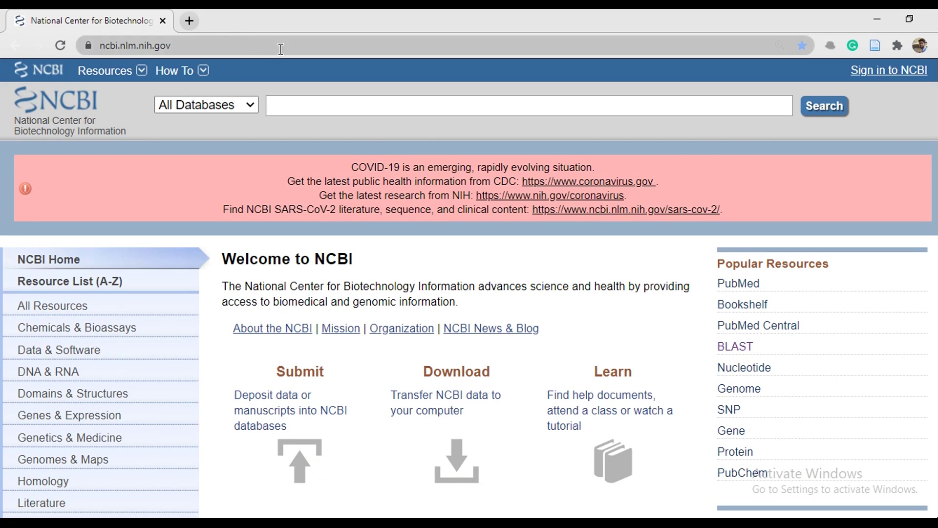
Step: Search all NCBI databases for 'pseudomonas aeruginosa'
text(pseudomonas ae)
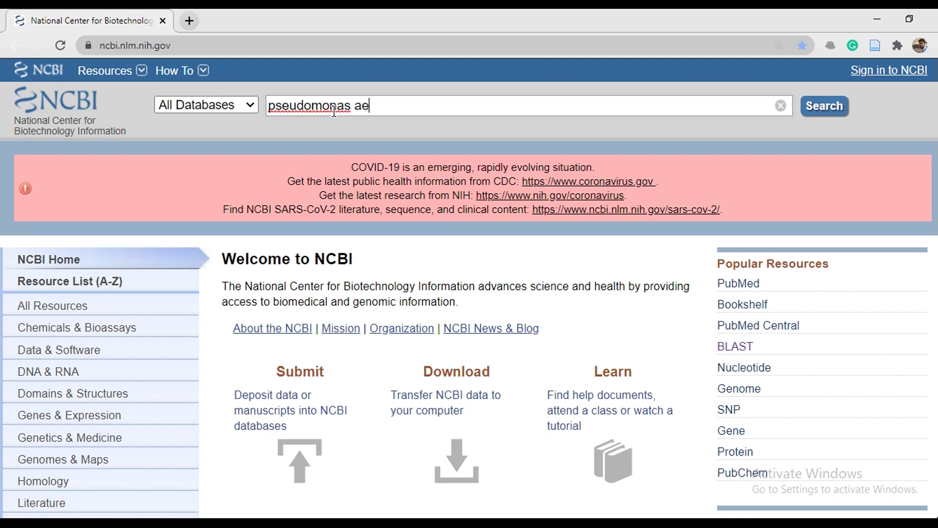
text(ruginosa)
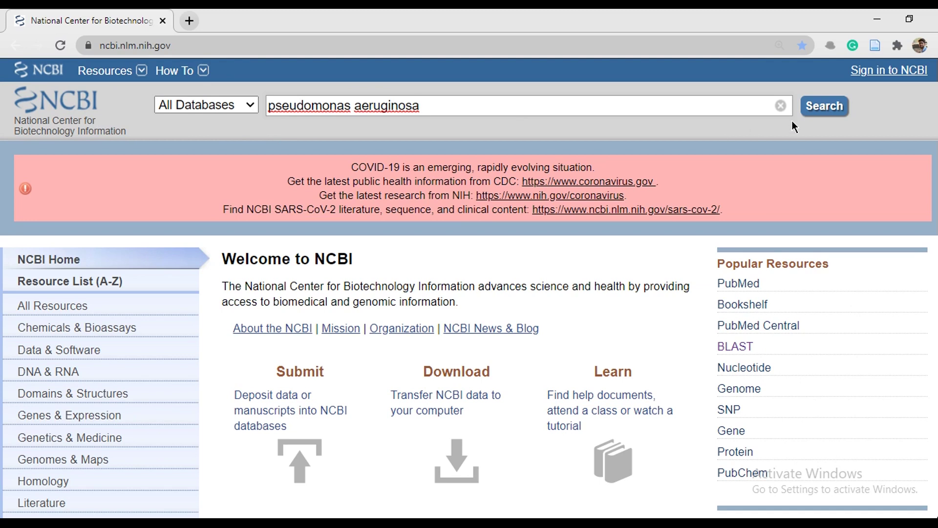
click(819, 109)
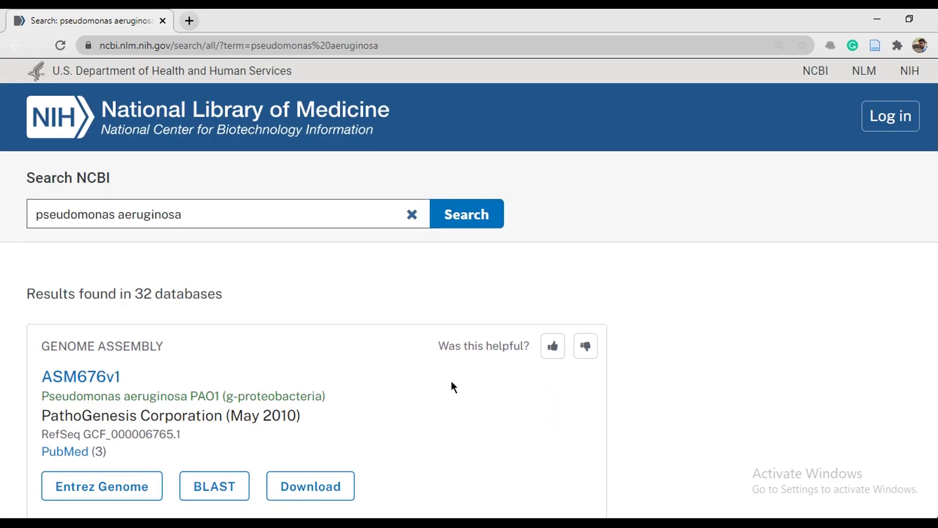
Step: Open the PAO1 Entrez Genome and BLAST links in new tabs, then view the genome tab
scroll(452, 384, down, 1)
scroll(451, 386, up, 1)
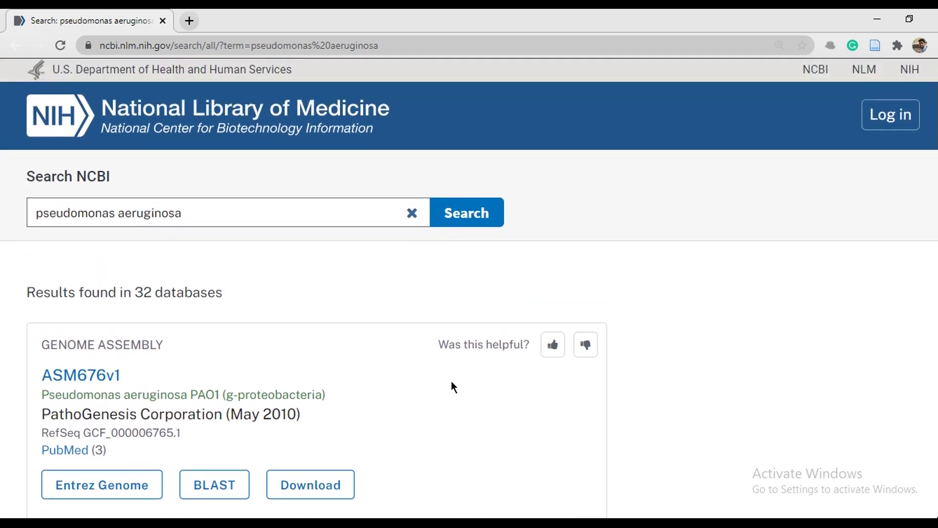
scroll(452, 382, down, 1)
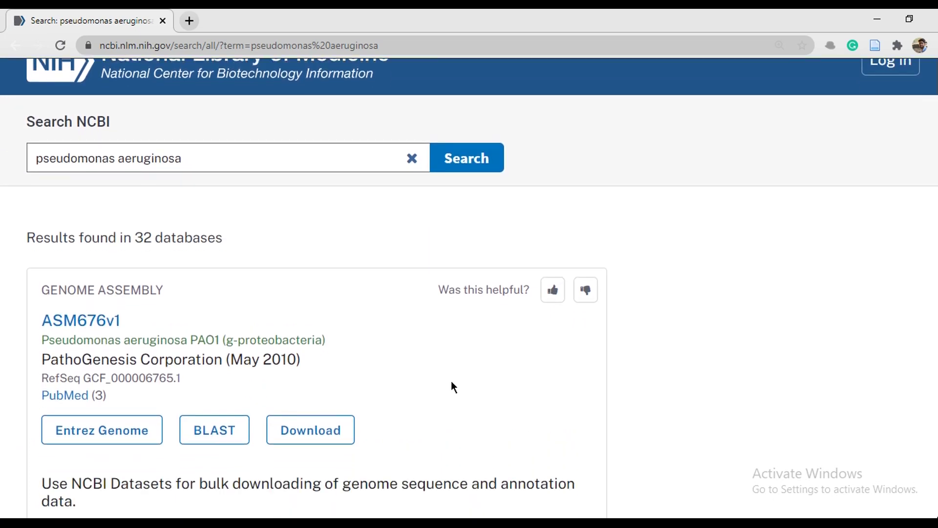
right_click(109, 433)
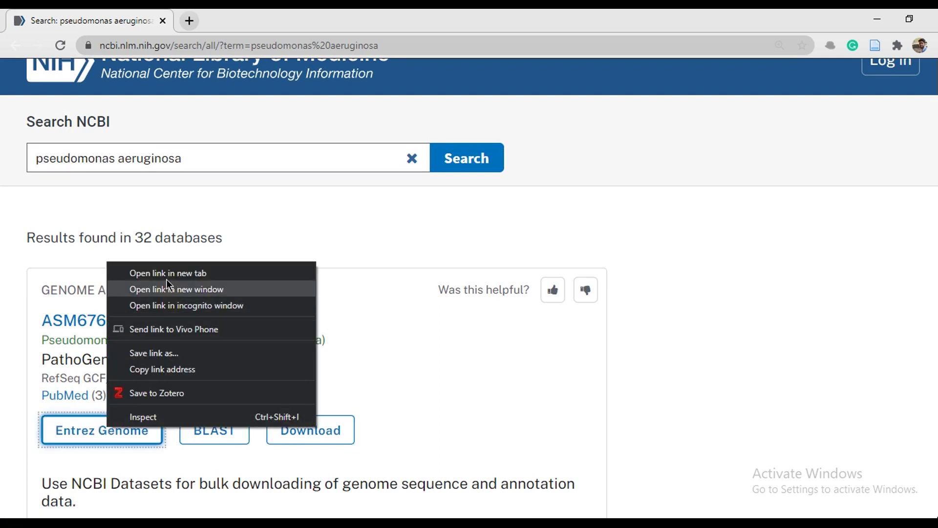
click(185, 276)
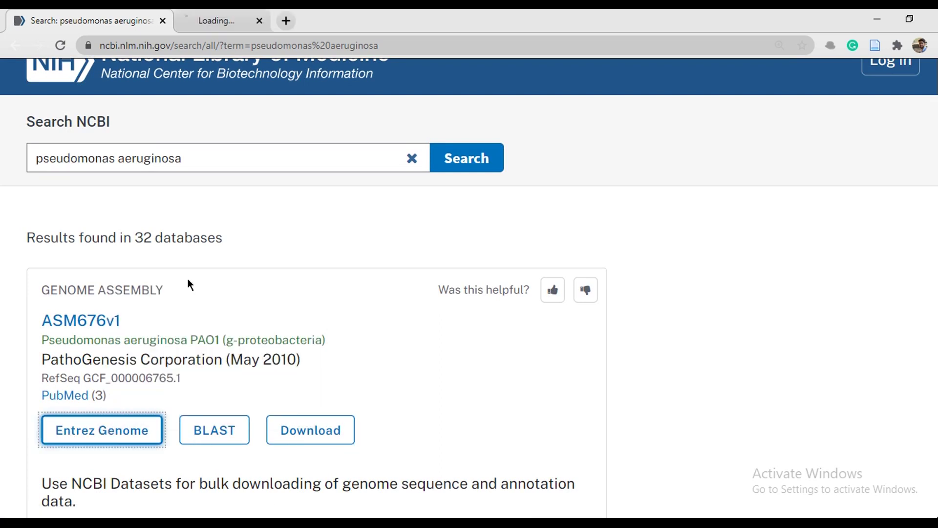
right_click(213, 440)
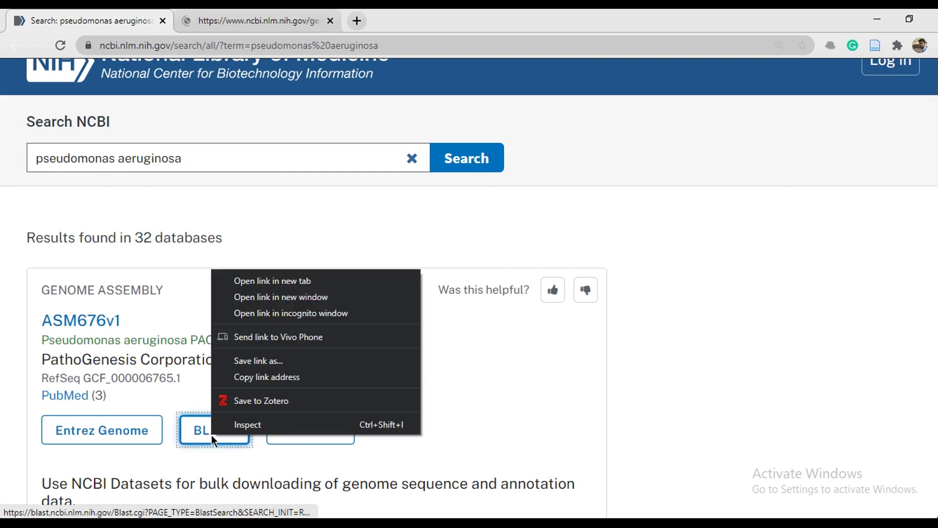
click(277, 285)
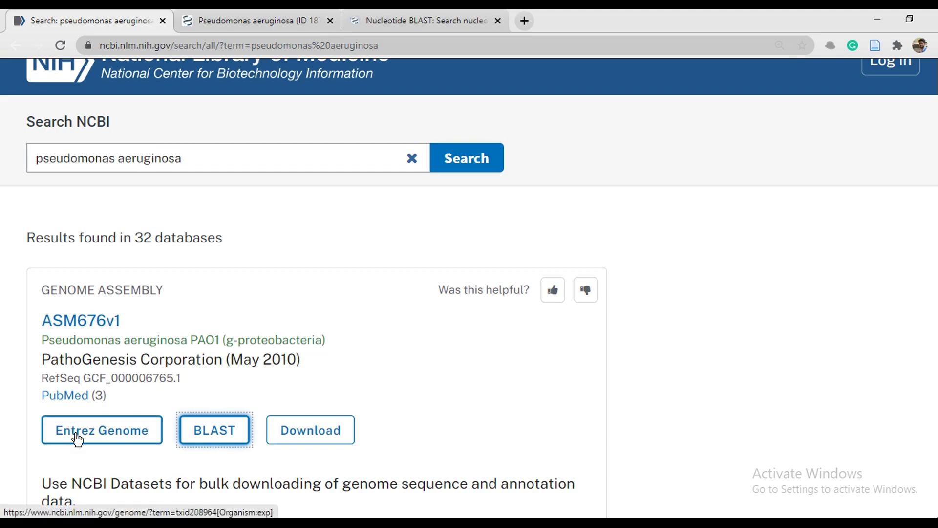
click(277, 14)
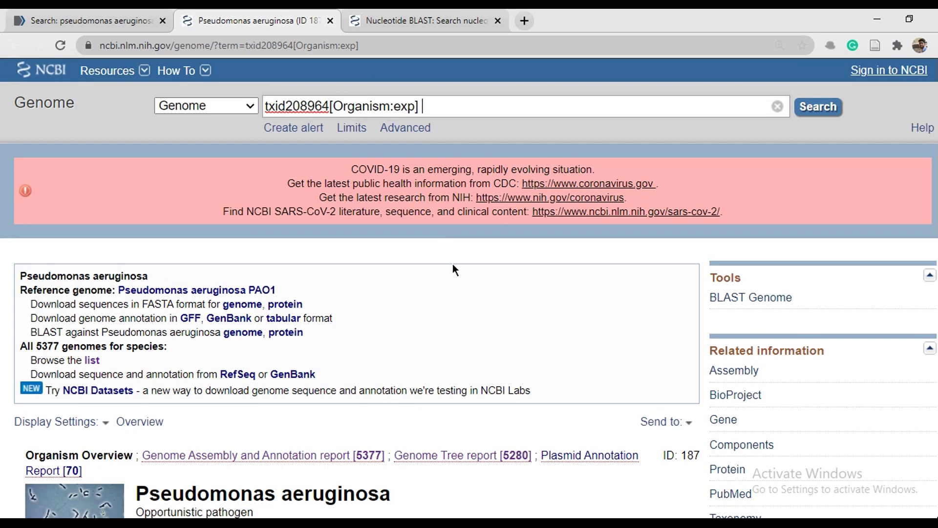
Step: Scroll past Summary, Publications and Representative down to the genomic BLAST dendrogram
scroll(453, 263, down, 3)
scroll(453, 262, down, 7)
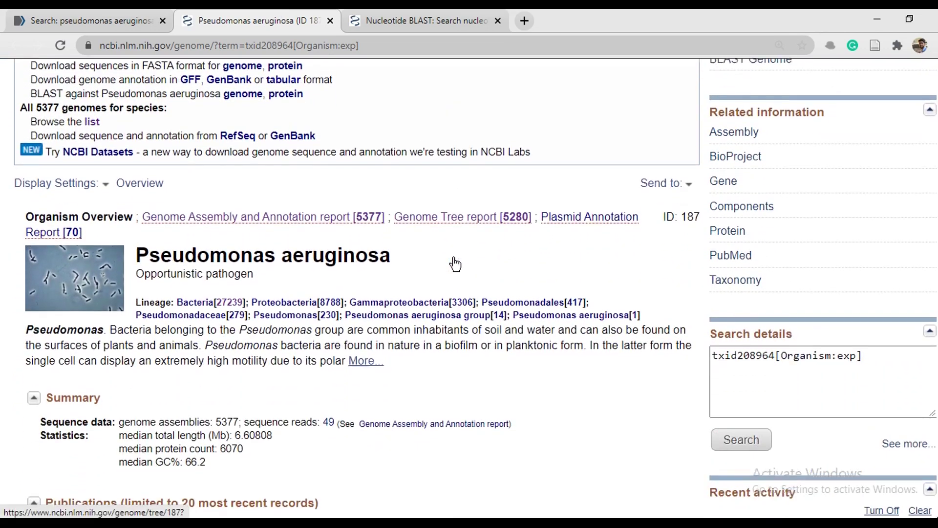
scroll(455, 264, down, 5)
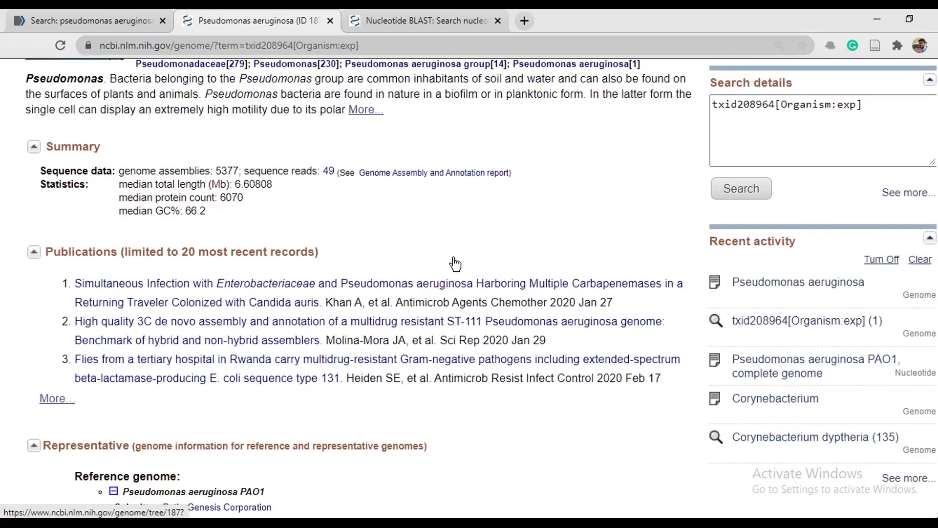
scroll(455, 264, down, 6)
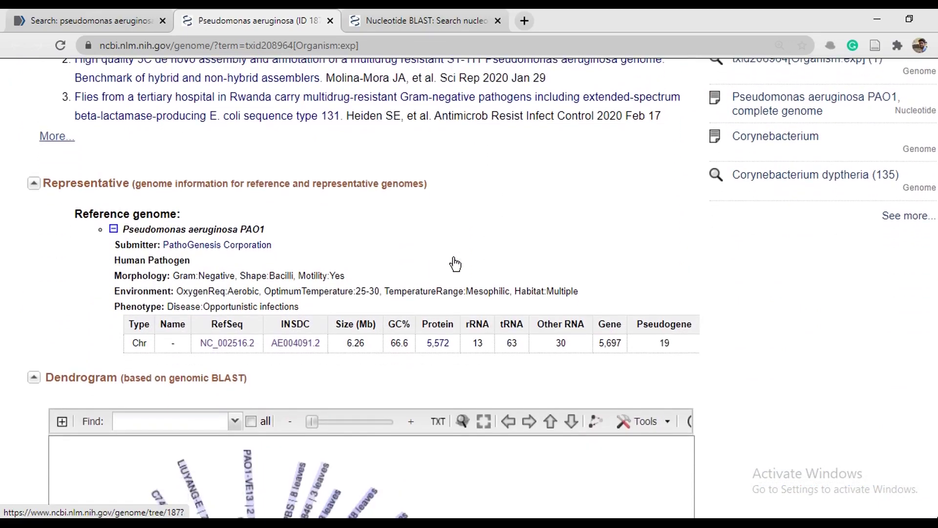
scroll(455, 264, down, 2)
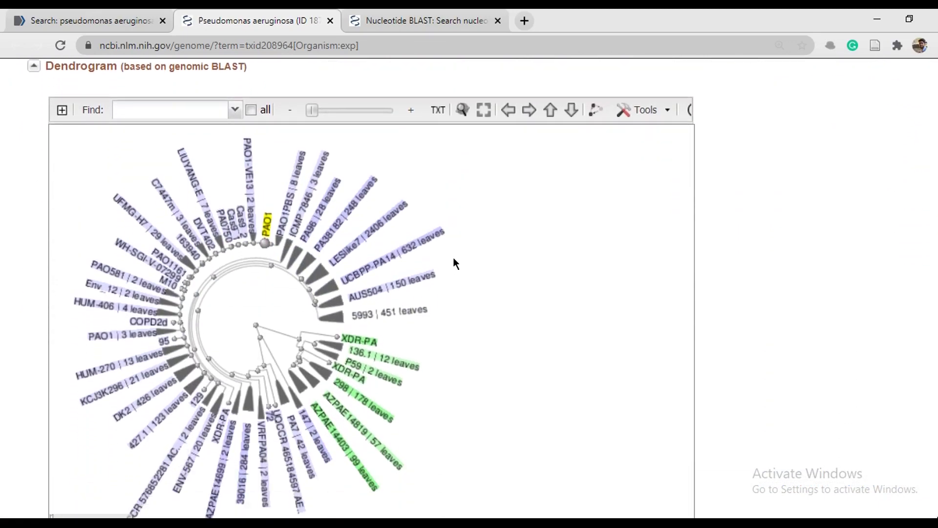
scroll(453, 259, down, 1)
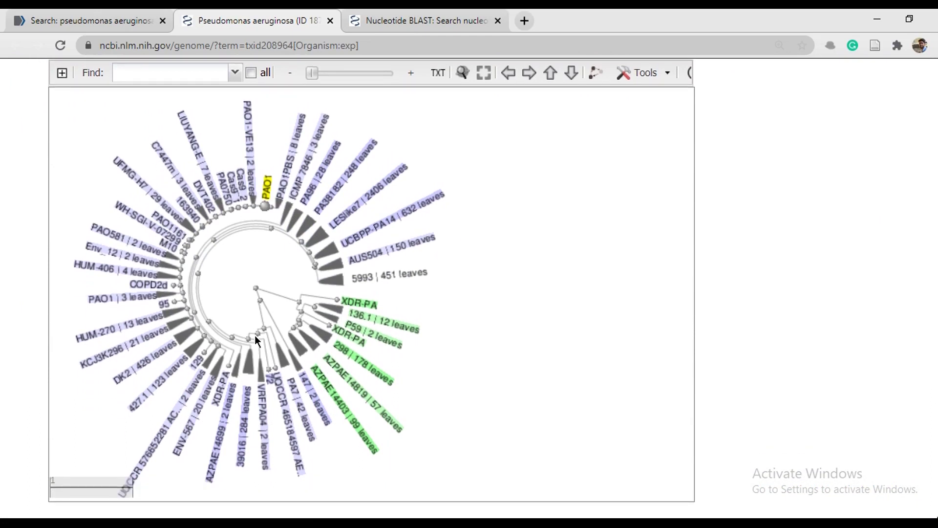
scroll(348, 262, up, 2)
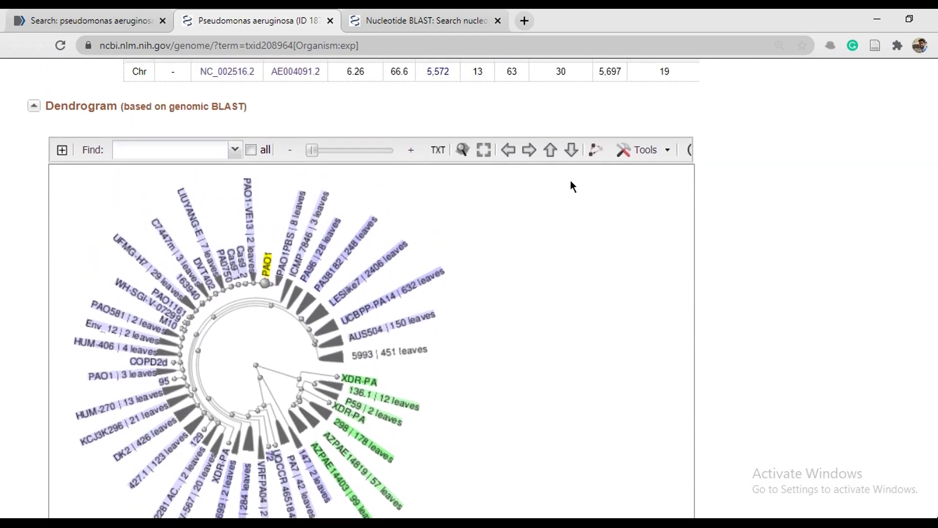
Step: Export the dendrogram through Tools > Download > PDF file, save undefined.pdf and open it
click(657, 155)
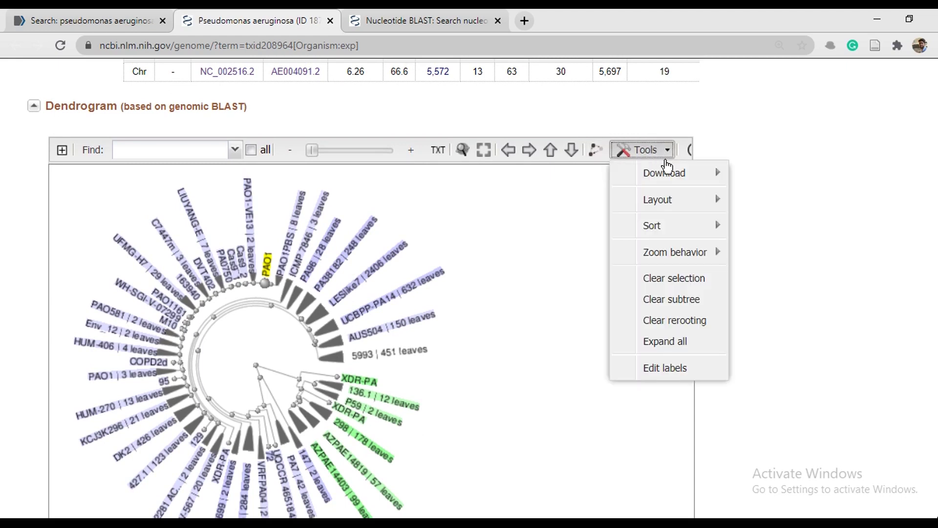
mouse_move(674, 177)
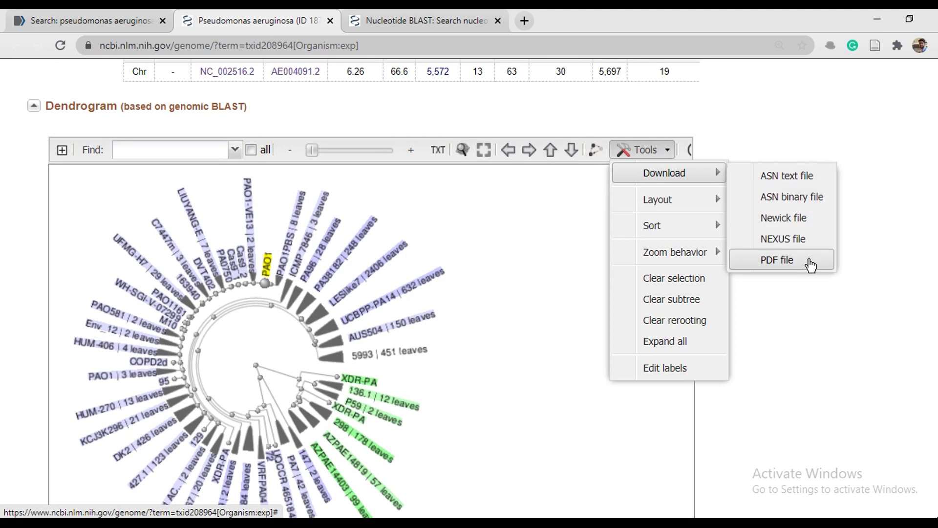
click(791, 262)
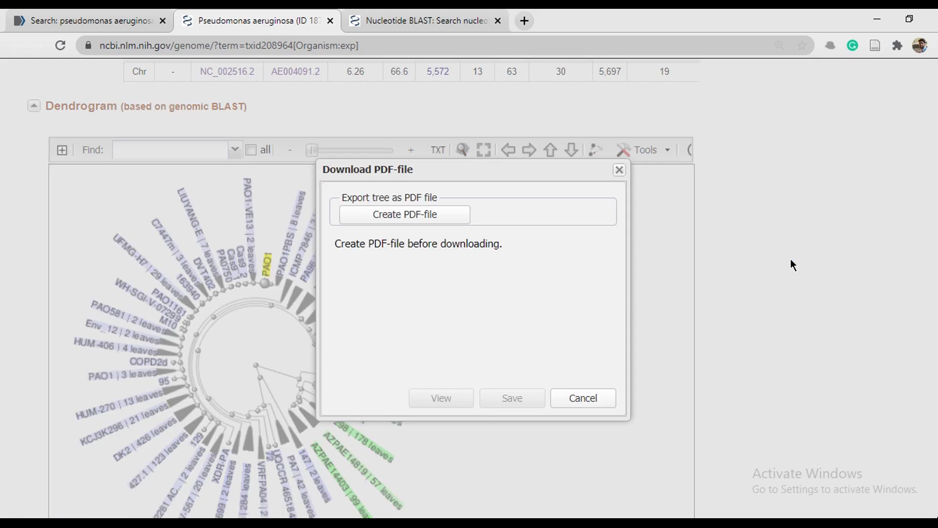
click(416, 223)
click(524, 412)
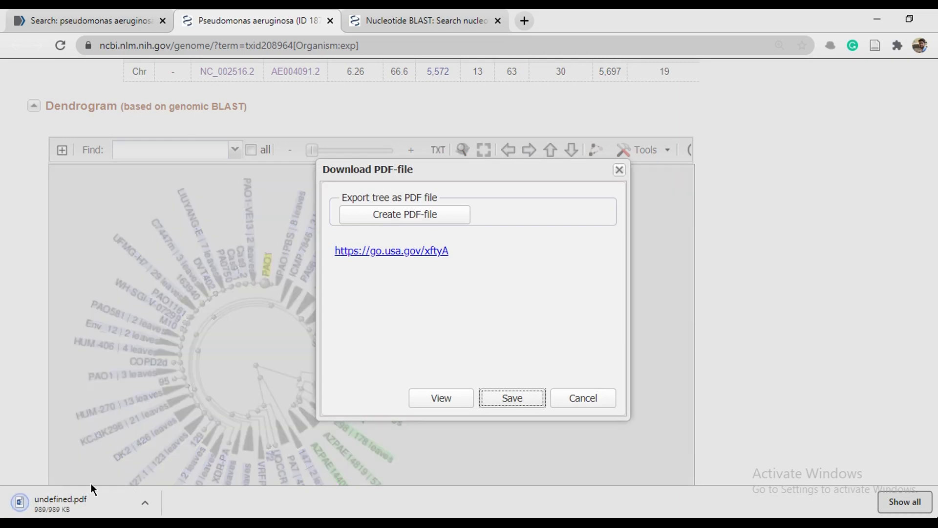
click(115, 497)
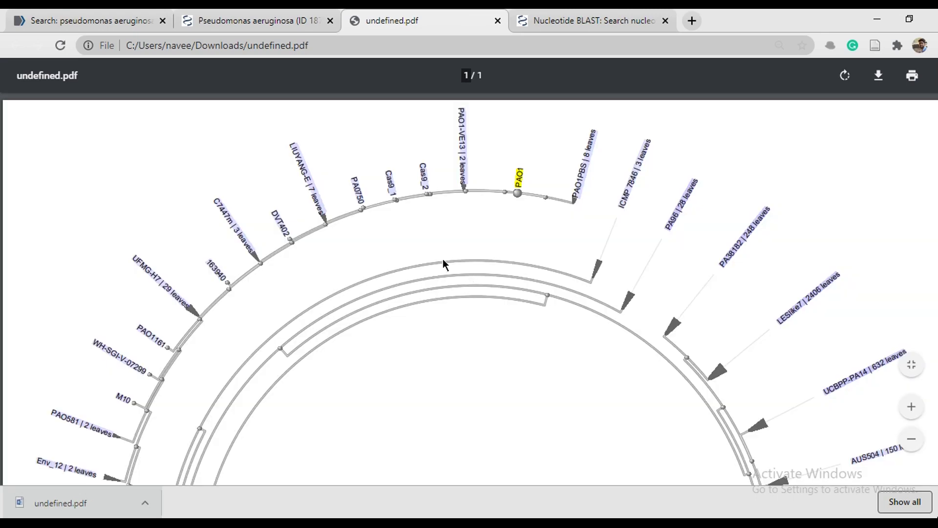
Step: Zoom into undefined.pdf to read the dendrogram's strain labels such as PAO1 and C7447m
scroll(397, 262, up, 5)
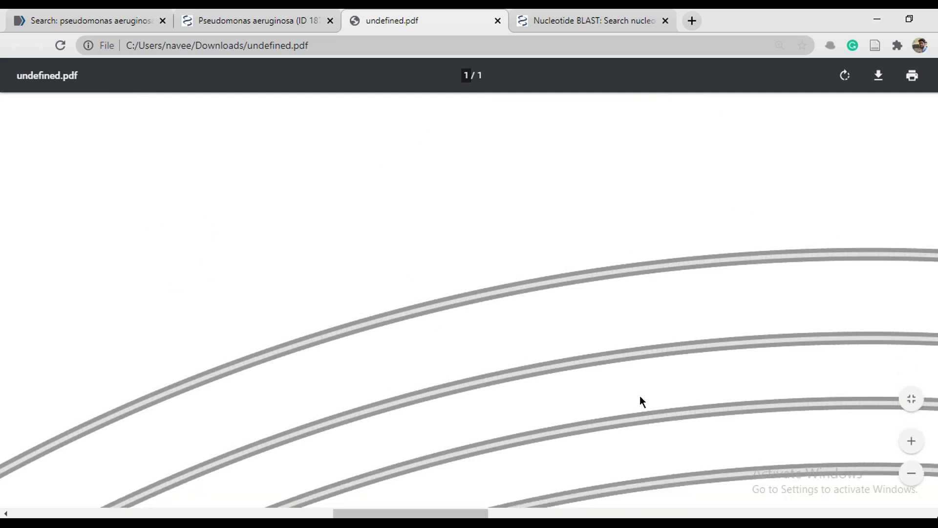
scroll(497, 302, down, 4)
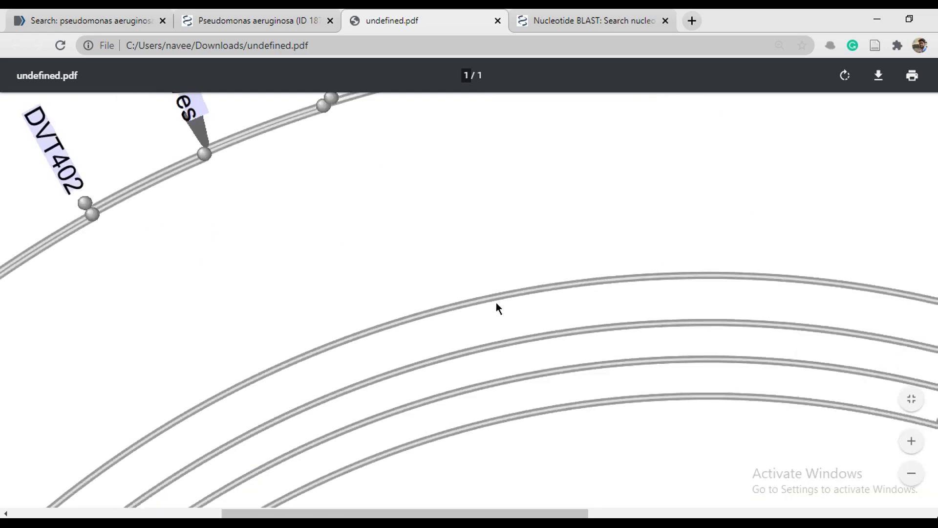
drag(254, 259, 274, 275)
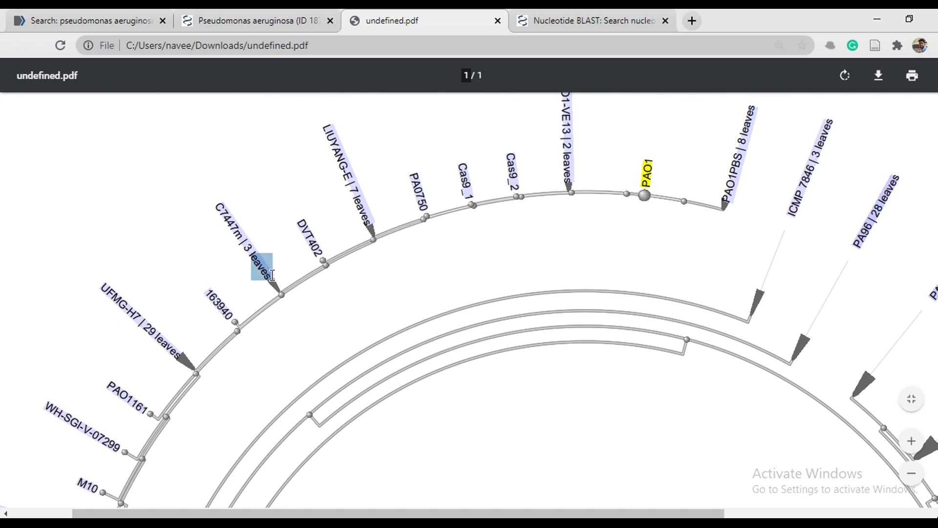
click(356, 299)
scroll(355, 299, down, 5)
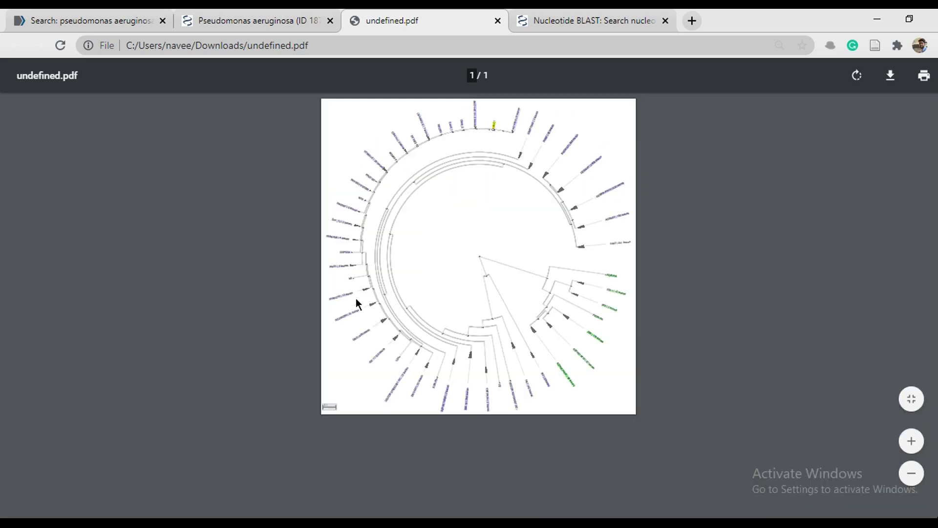
scroll(356, 303, up, 3)
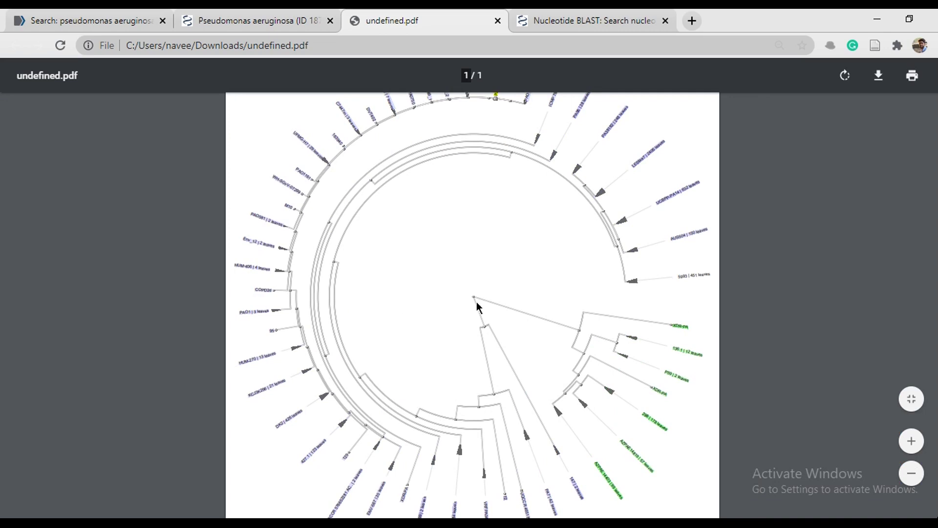
Step: Cancel the Download PDF dialog on the Pseudomonas aeruginosa genome page
click(266, 11)
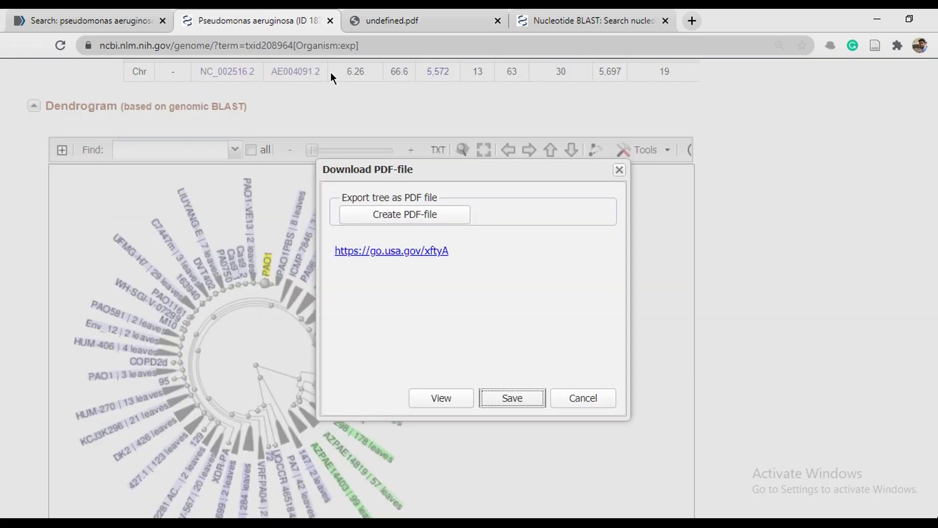
click(584, 398)
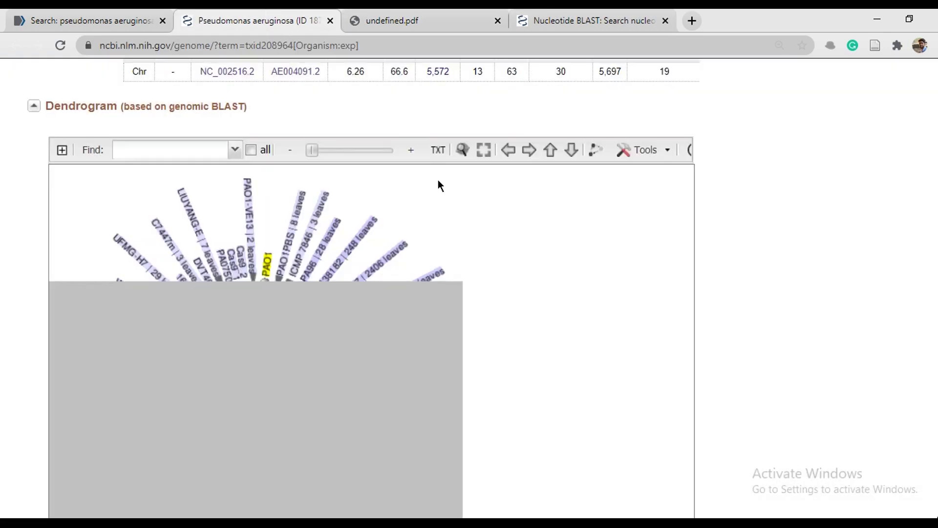
scroll(438, 185, up, 6)
scroll(438, 181, up, 8)
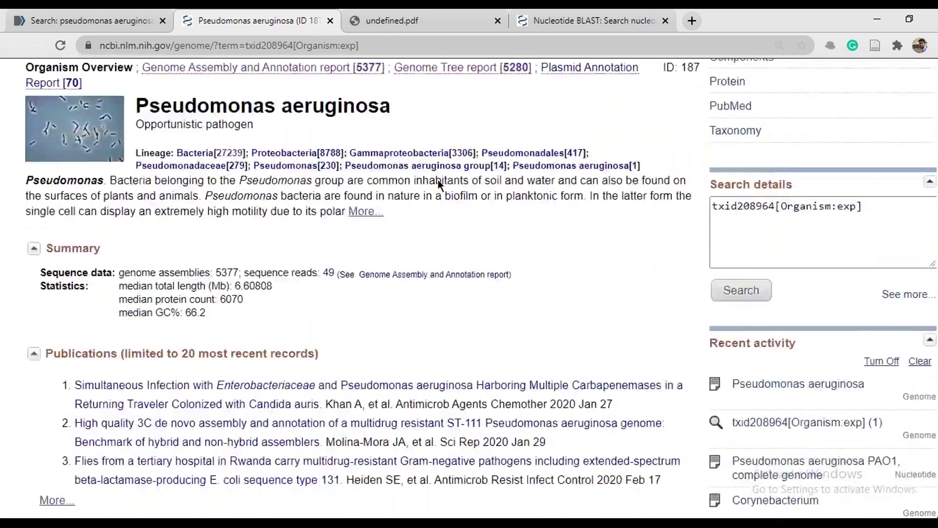
scroll(438, 181, down, 9)
scroll(438, 185, down, 3)
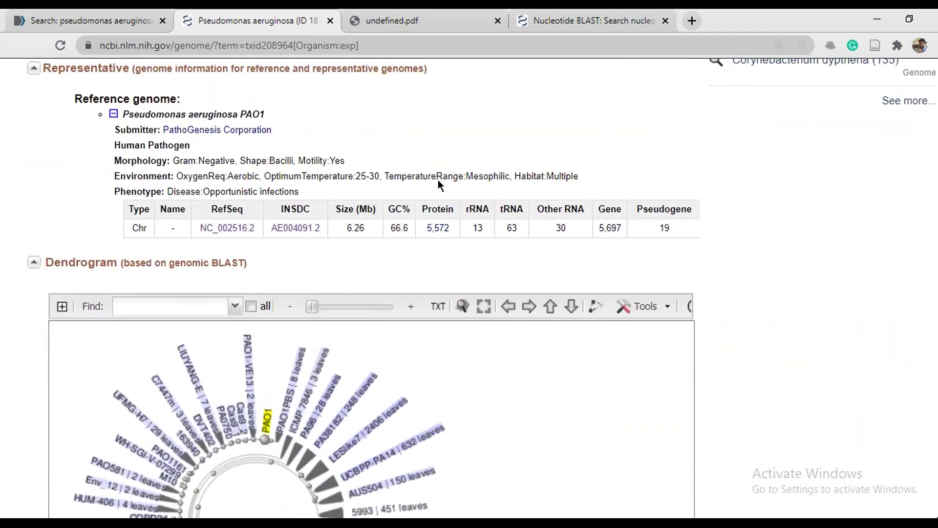
scroll(438, 185, up, 3)
scroll(438, 180, up, 5)
Step: Glance at the undefined.pdf and search results tabs, then return to the genome page
click(390, 20)
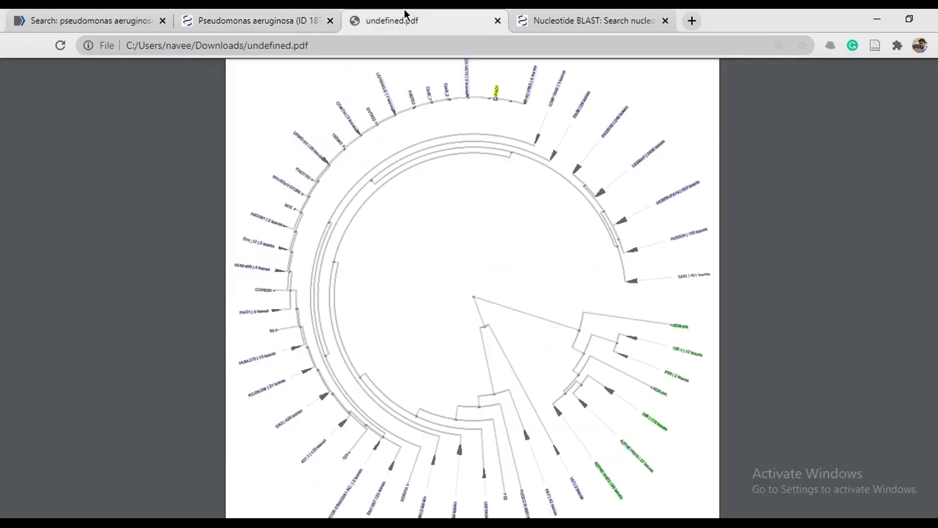
click(239, 15)
click(139, 19)
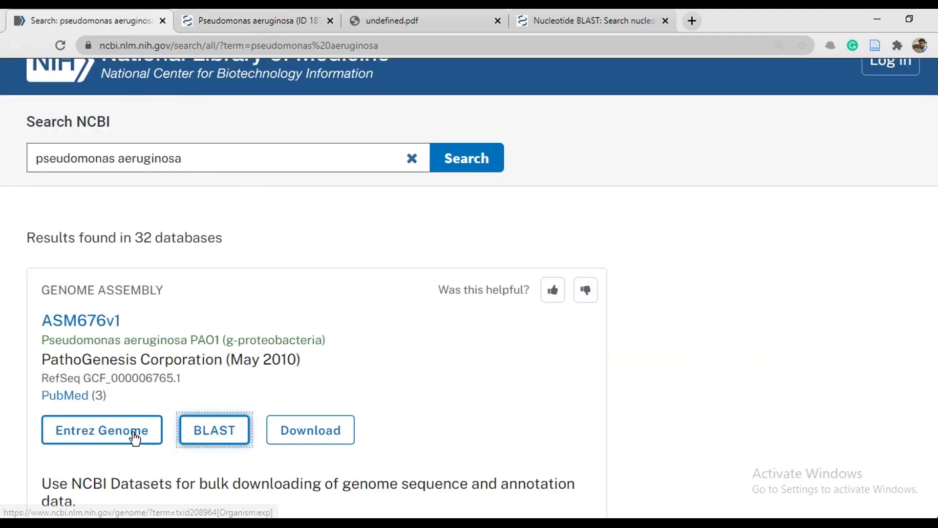
click(238, 16)
scroll(321, 235, up, 6)
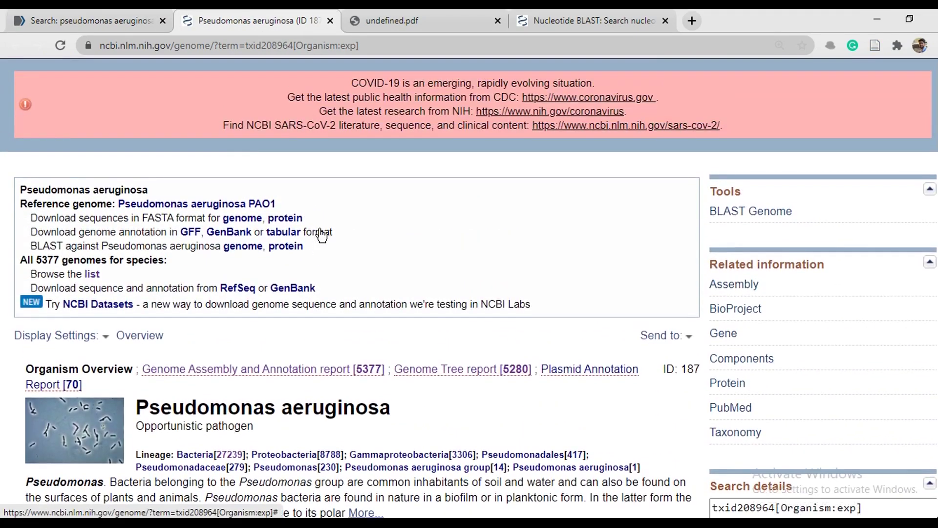
scroll(321, 235, down, 8)
Step: Scroll through the NC_002516.2 PAO1 record with its BioProject and Assembly links
scroll(321, 235, down, 5)
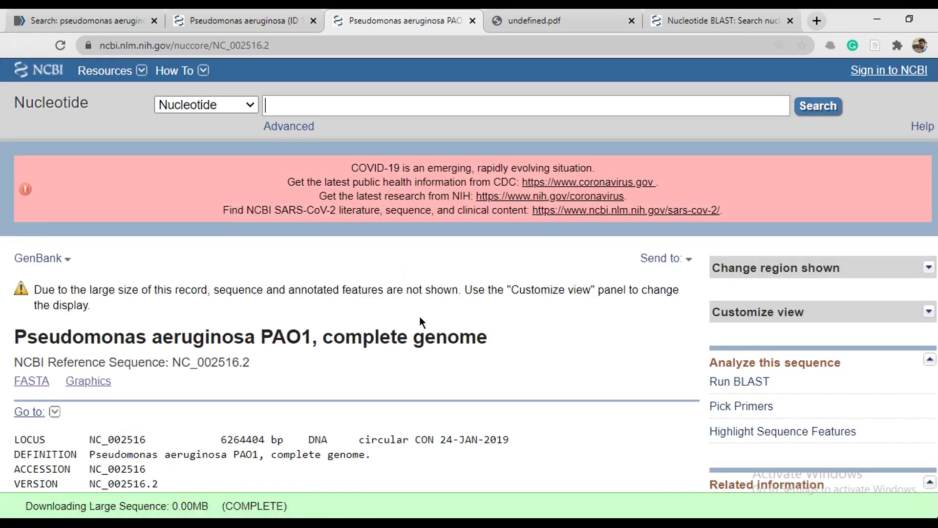
scroll(420, 317, down, 2)
scroll(420, 316, down, 1)
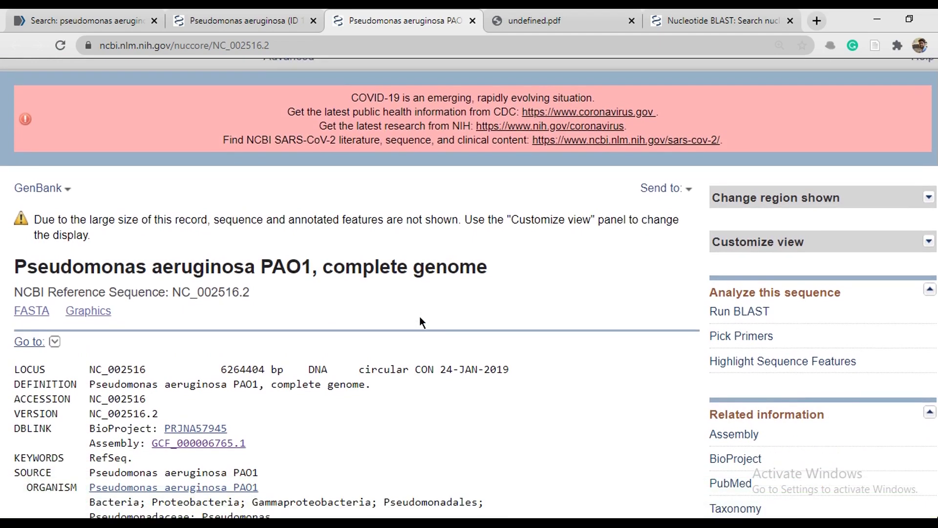
scroll(450, 282, down, 2)
scroll(450, 282, up, 2)
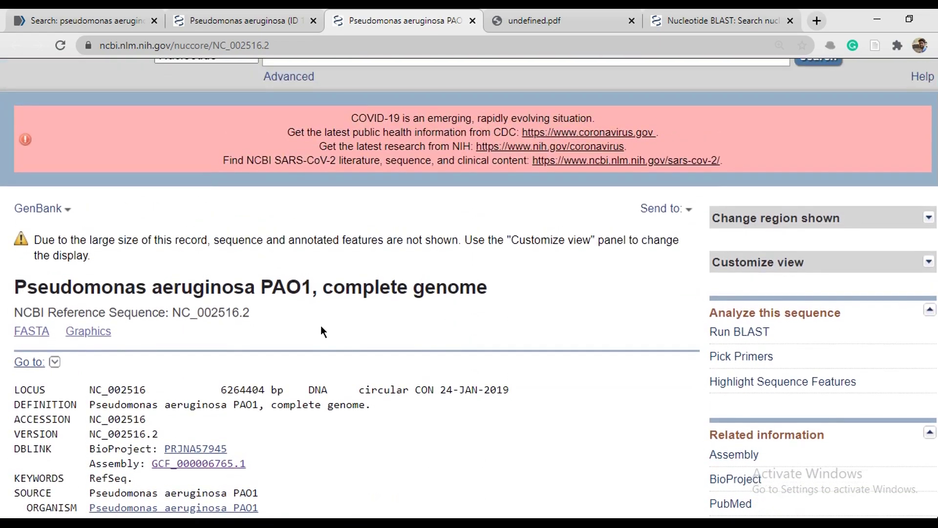
Step: Show NC_002516.2 as FASTA sequence and pause its large-sequence download at 2.06MB
click(32, 332)
scroll(542, 410, down, 2)
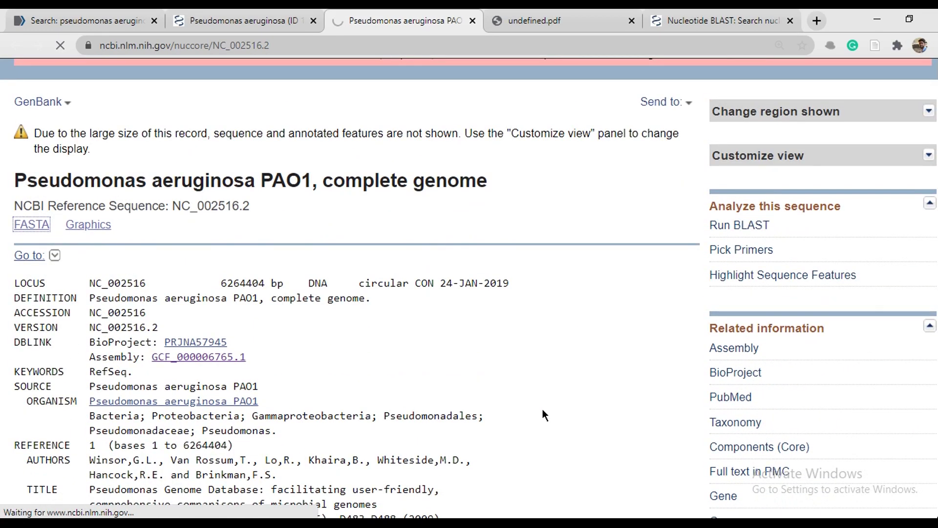
scroll(543, 414, down, 6)
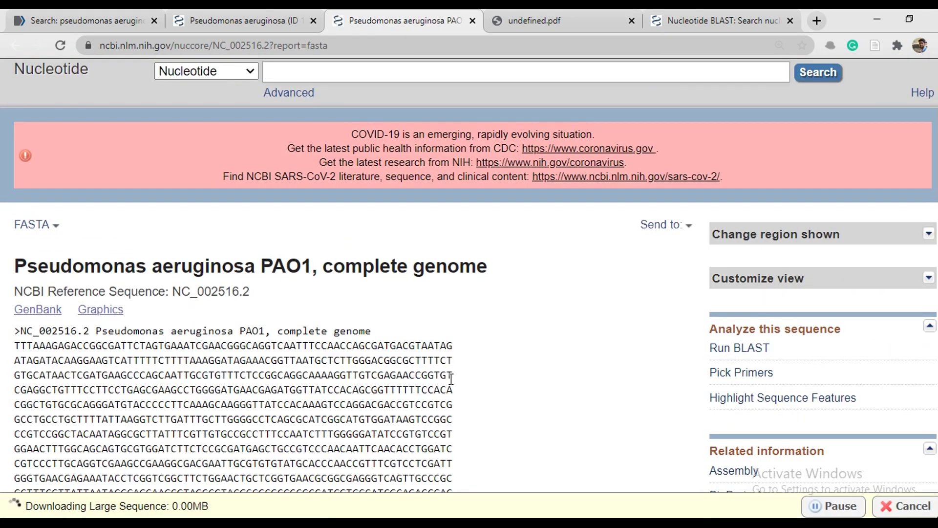
scroll(451, 379, down, 2)
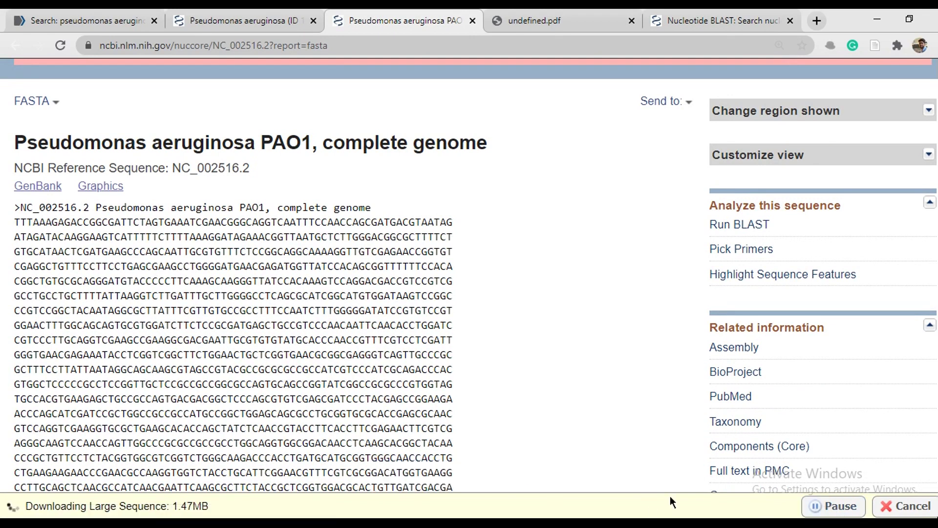
click(841, 506)
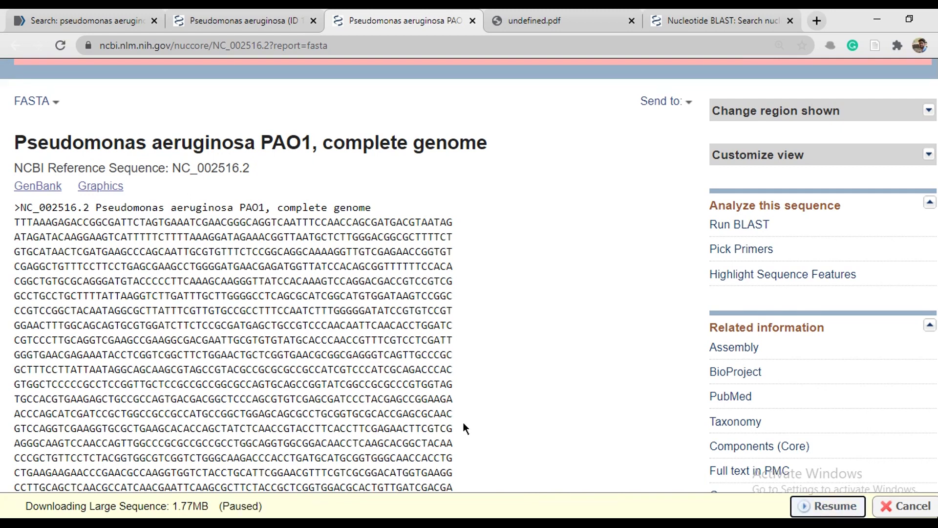
scroll(357, 337, down, 1)
scroll(357, 337, up, 4)
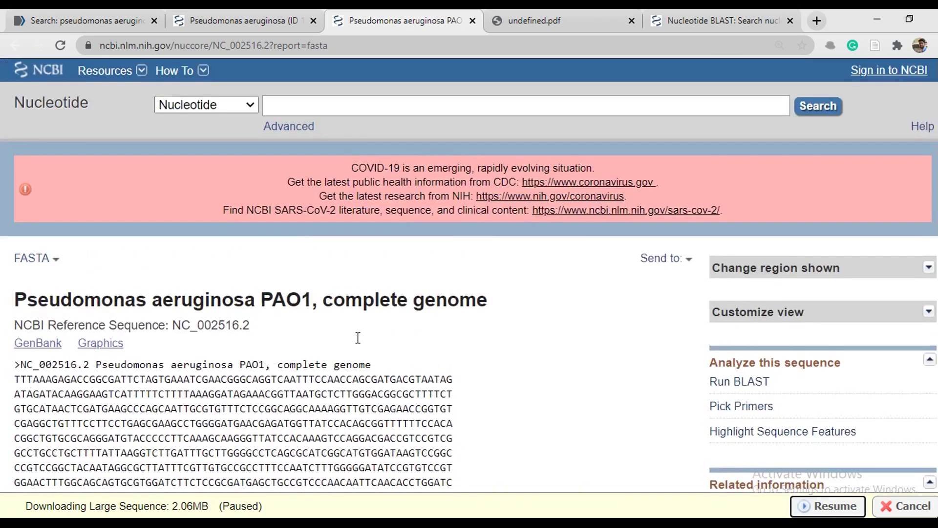
Step: Bring up the Nucleotide BLAST form and select its 'FASTA sequence(s)' query label
click(220, 19)
click(700, 16)
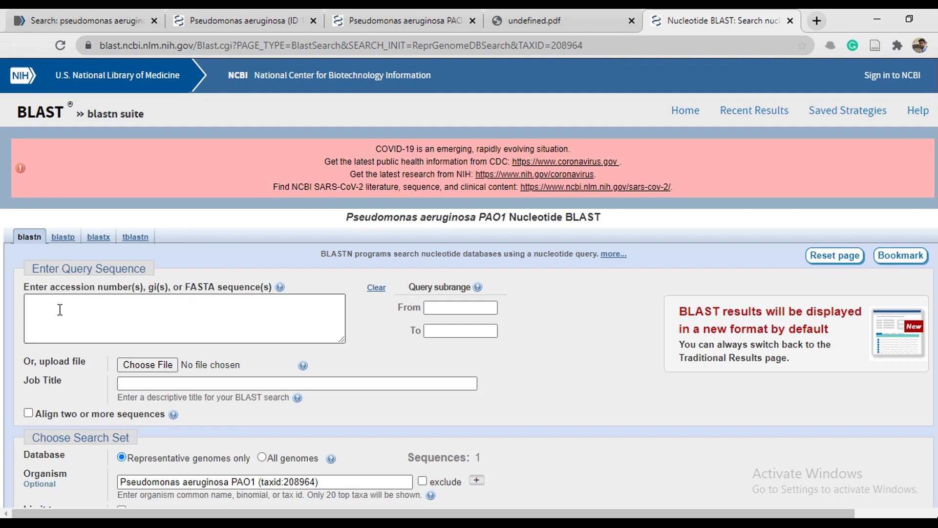
click(89, 310)
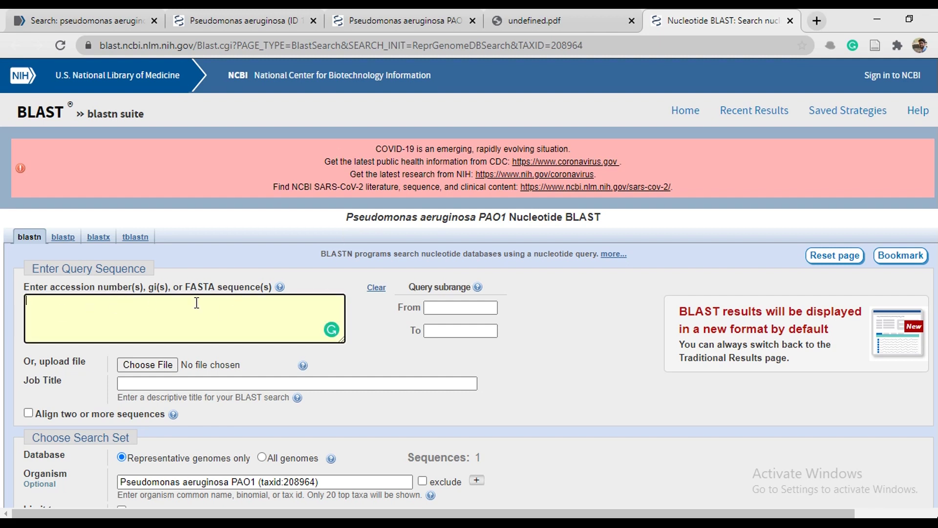
click(186, 285)
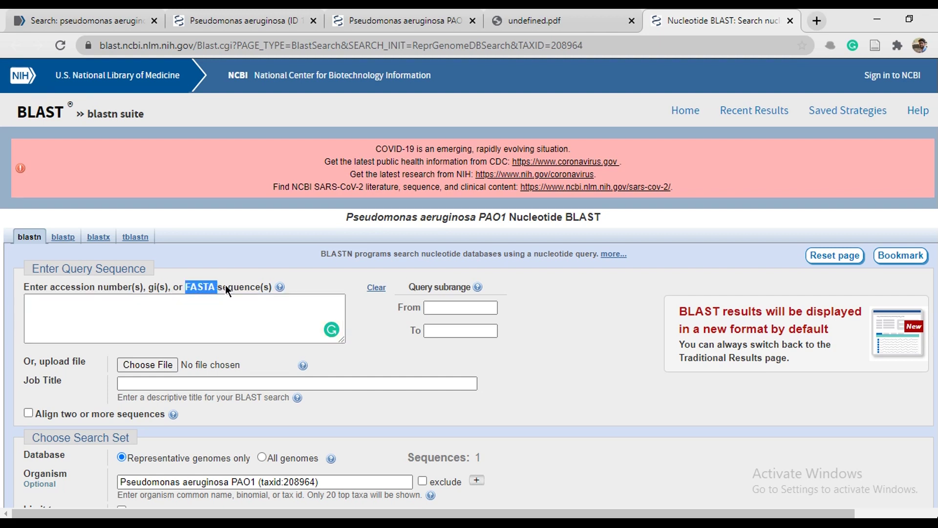
drag(254, 286, 260, 288)
Step: Go back to the 'Search: pseudomonas aeruginosa' results topped by the ASM676v1 PAO1 assembly
click(257, 10)
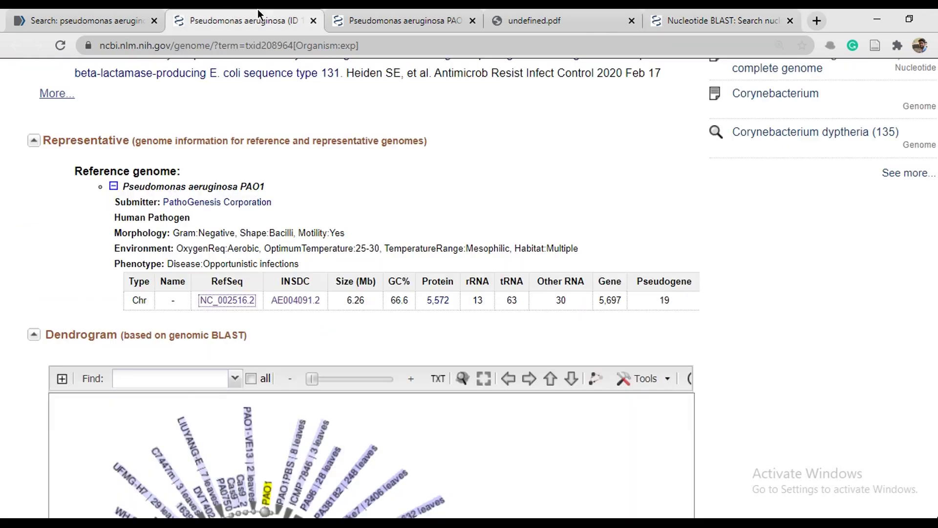
click(122, 22)
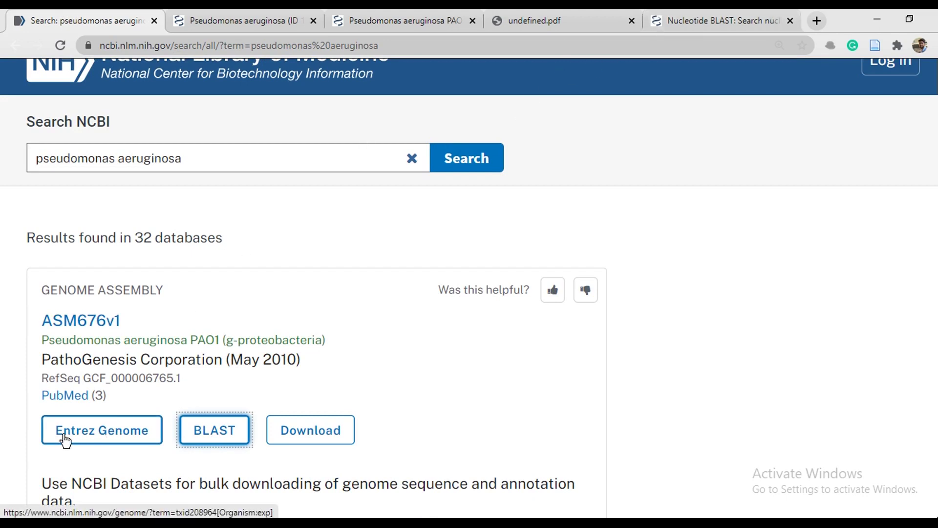
Step: Download the ASM676v1 assembly as Genomic FASTA from RefSeq, saving a genome_assemblies tar file
click(311, 430)
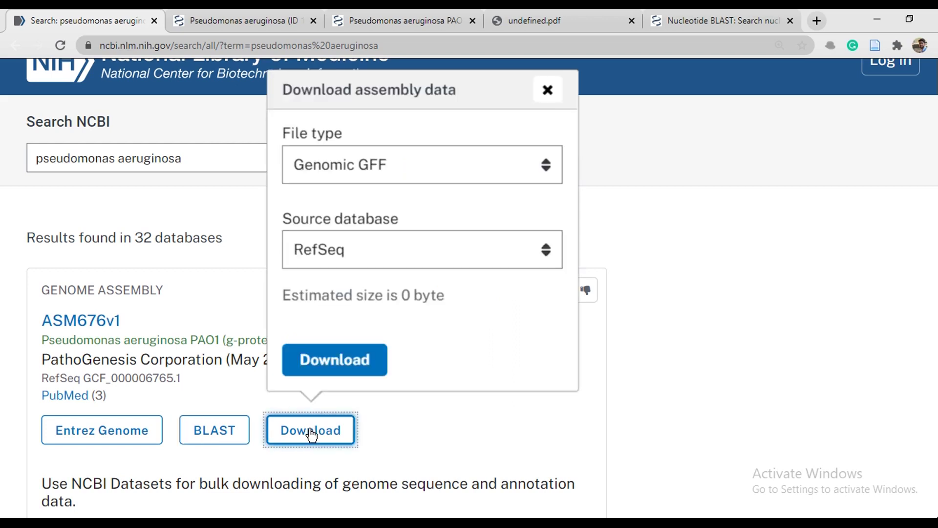
click(455, 164)
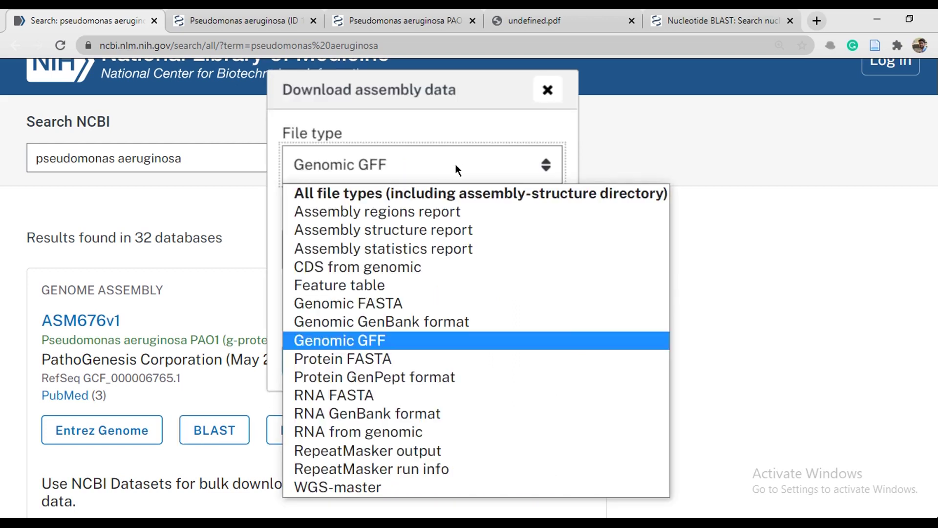
click(443, 303)
click(344, 236)
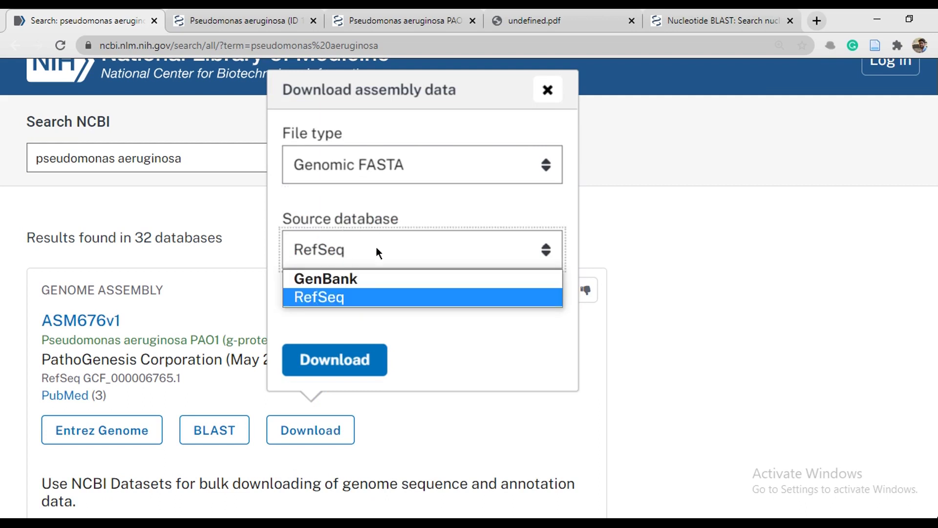
click(351, 312)
click(348, 367)
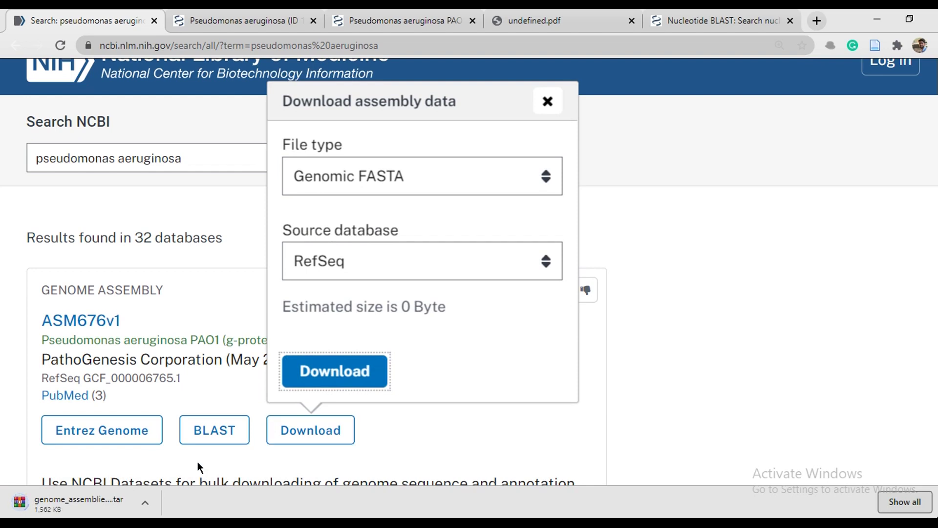
Step: Open the downloaded tar, then the ncbi-genomes-2020-08-18 folder and the GCF_000006765 .fna.gz archive in WinRAR
click(97, 496)
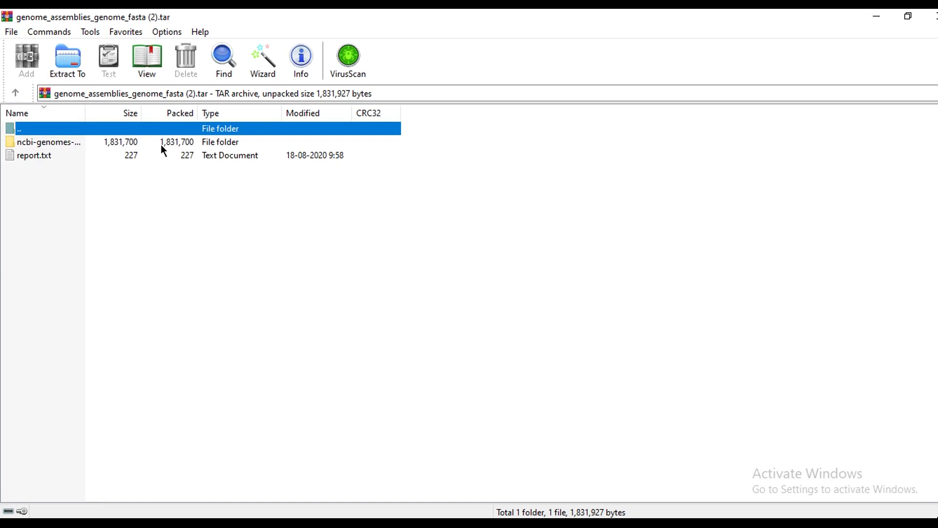
double_click(142, 143)
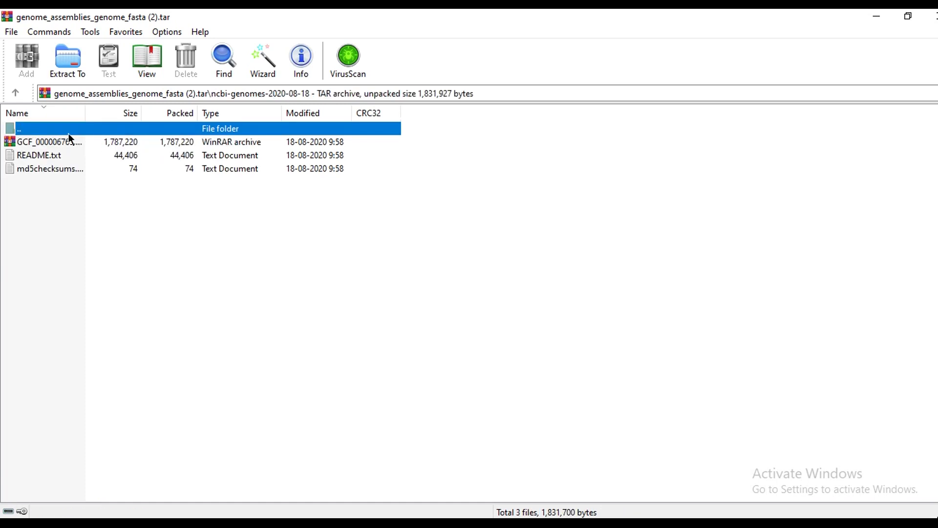
double_click(247, 143)
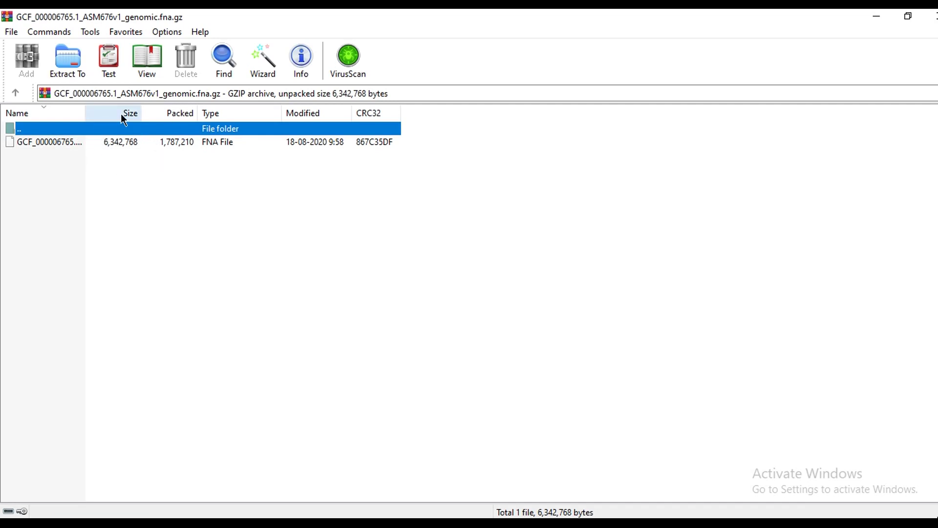
Step: View GCF_000006765.1_ASM676v1_genomic.fna and scroll through the NC_002516.2 complete genome sequence
double_click(138, 145)
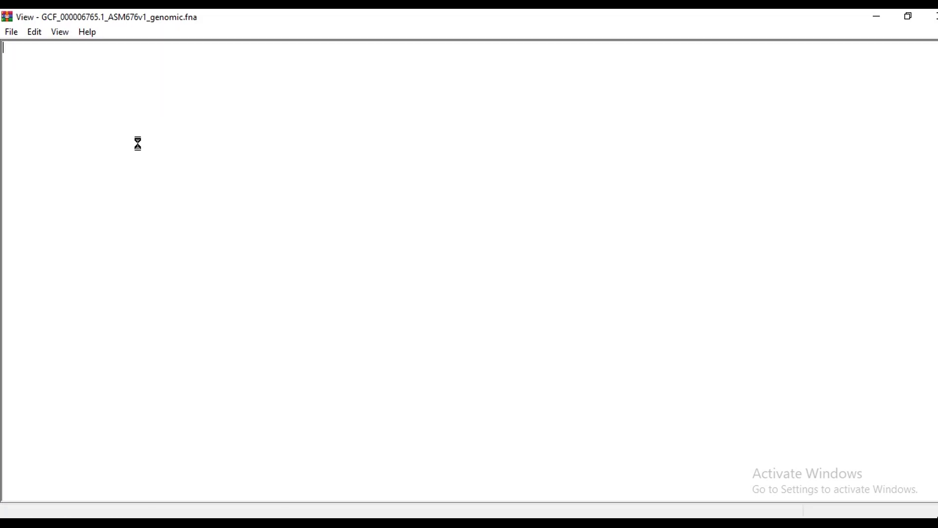
scroll(220, 108, down, 1)
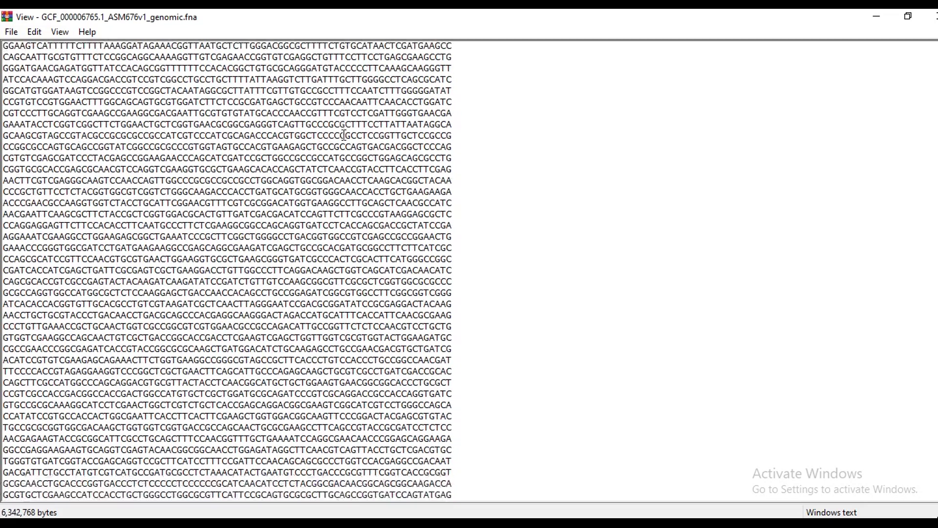
scroll(147, 93, up, 1)
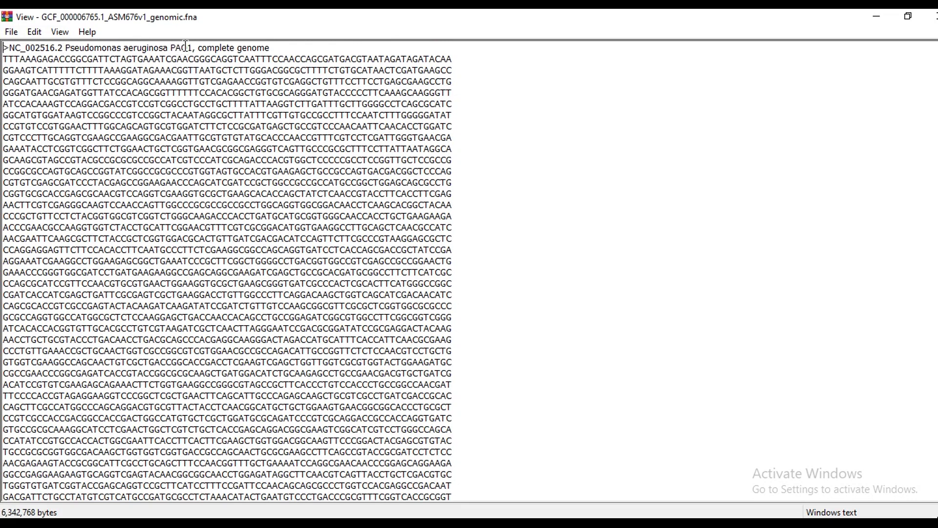
scroll(380, 197, down, 20)
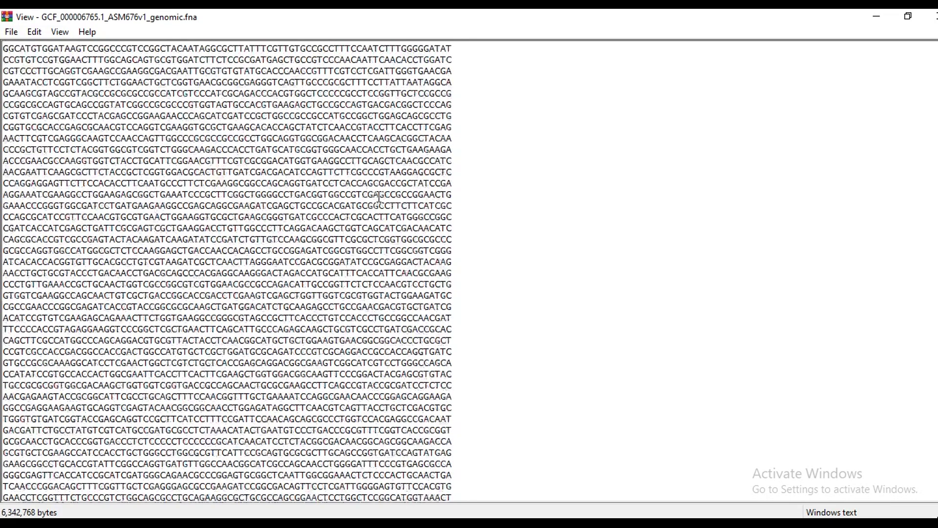
scroll(412, 116, down, 20)
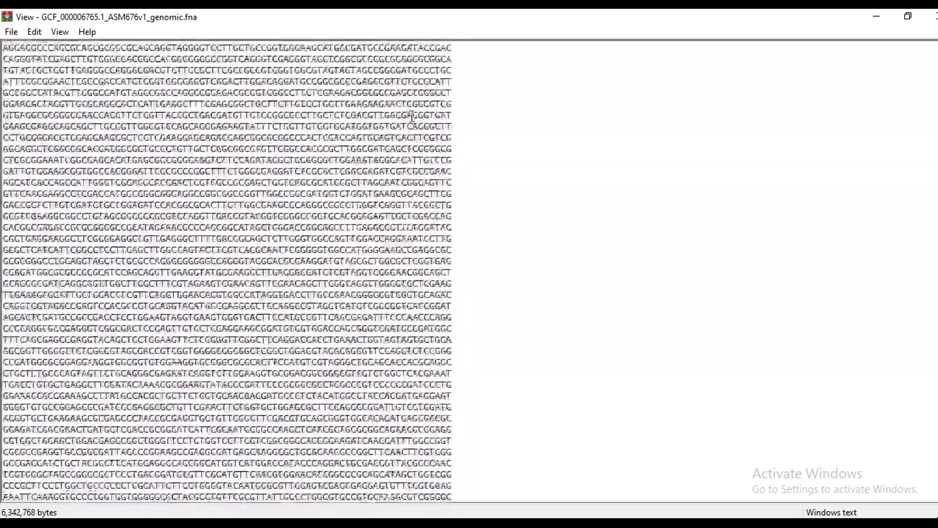